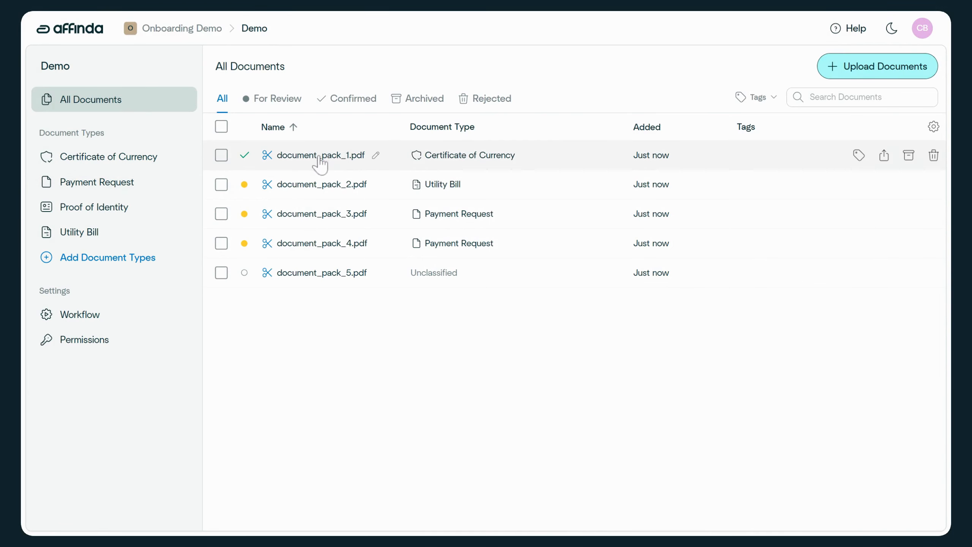
- Check the extracted fields of document_pack_1.pdf and reject the utility bill document_pack_2.pdf, whose Issue Date is flagged
left_click(319, 157)
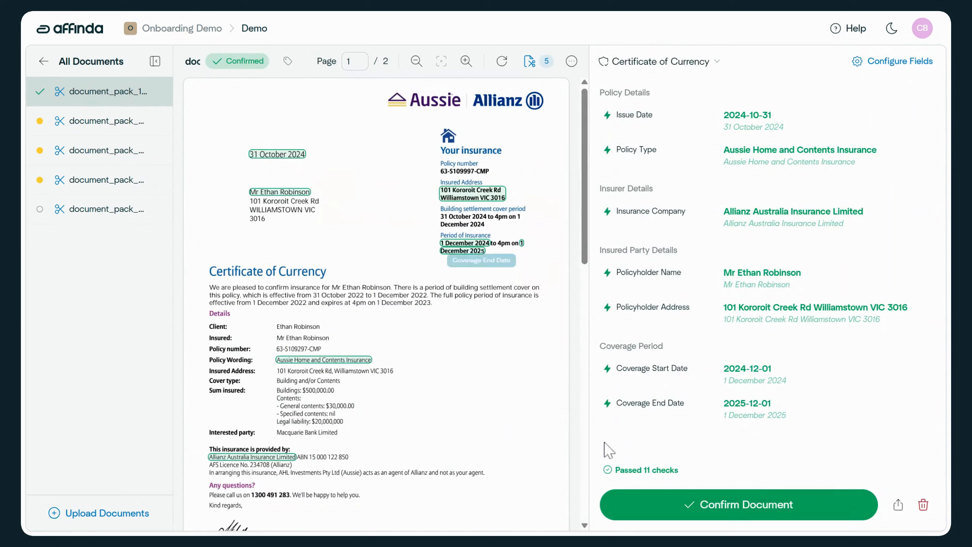
mouse_move(618, 466)
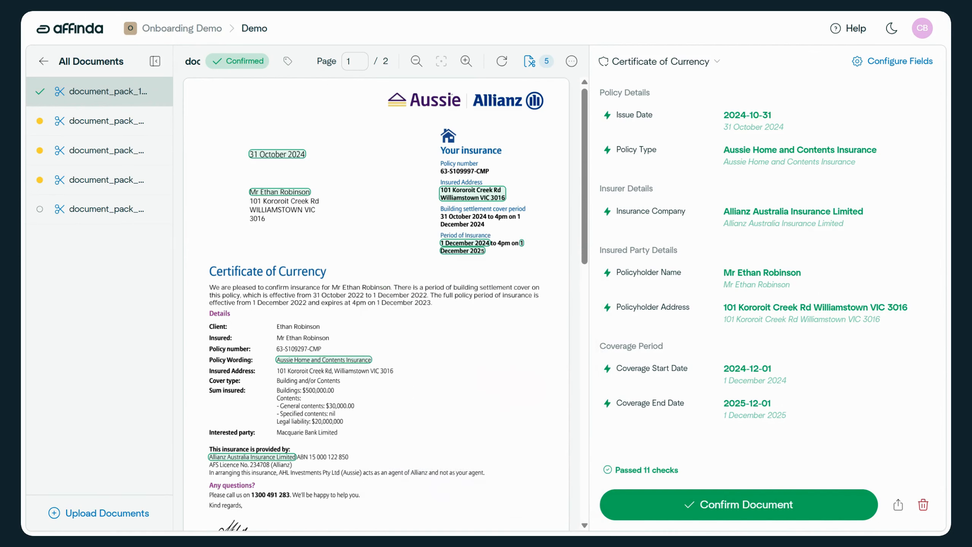
left_click(105, 124)
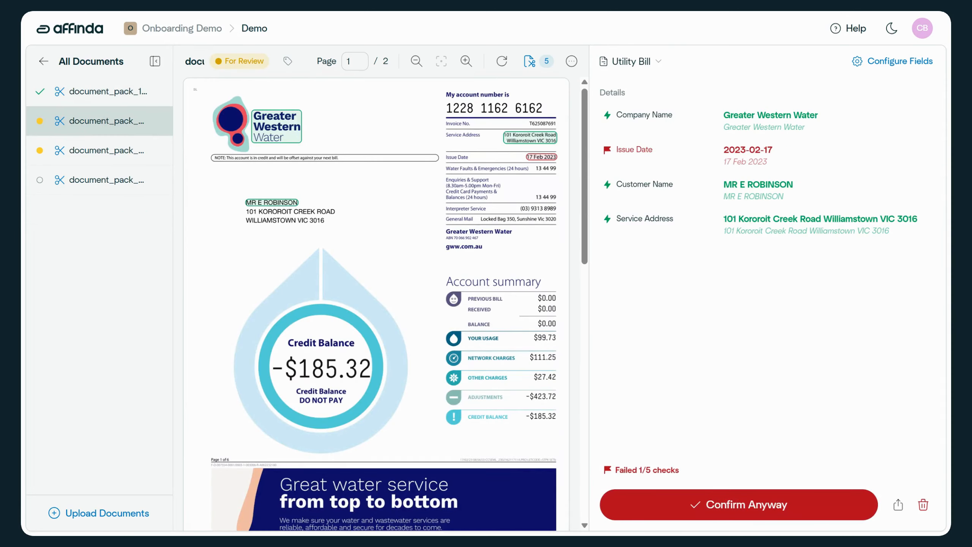
mouse_move(672, 163)
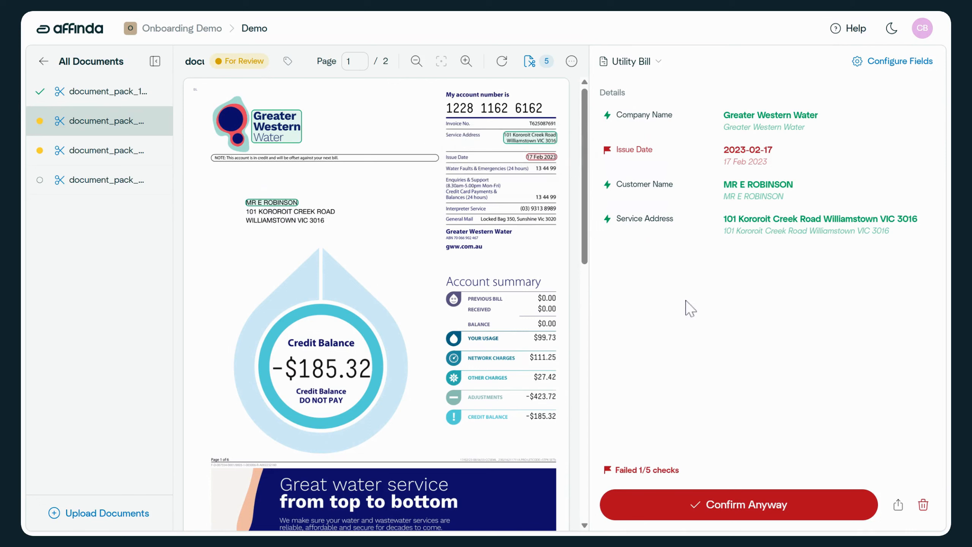
left_click(923, 510)
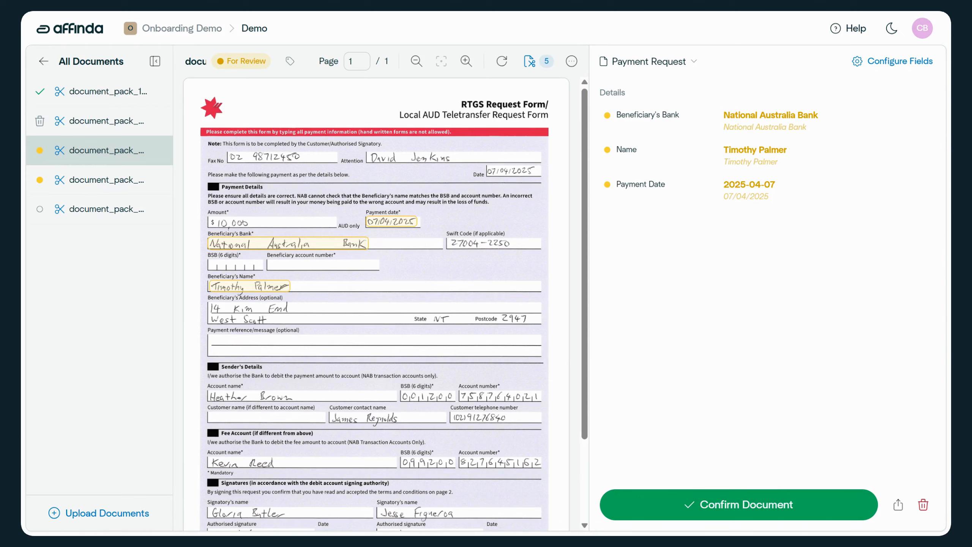
- Reassign the payment request's Name field to the handwritten entry beside Attention, and confirm the remaining fields and the document
left_click_drag(366, 147, 458, 167)
left_click(383, 268)
left_click(382, 247)
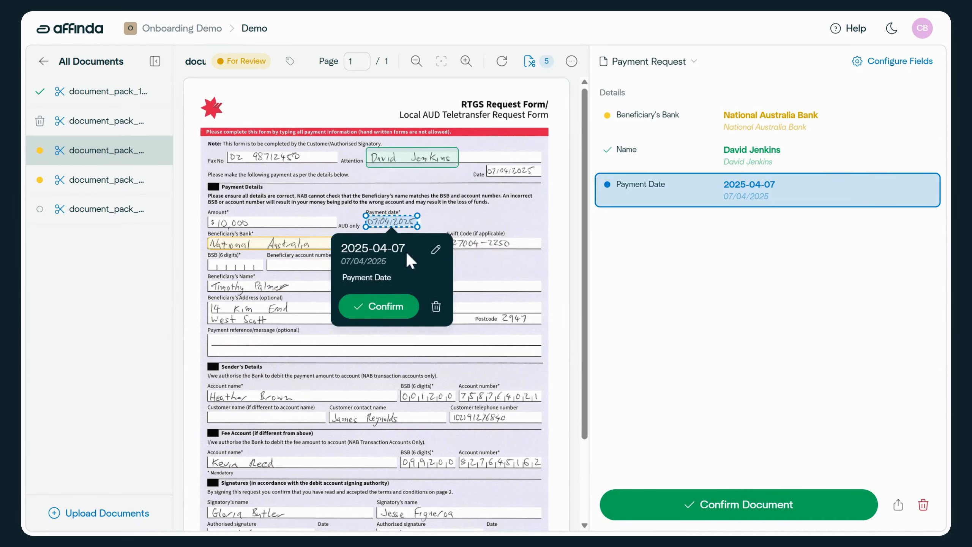
left_click(369, 308)
left_click(287, 243)
left_click(256, 327)
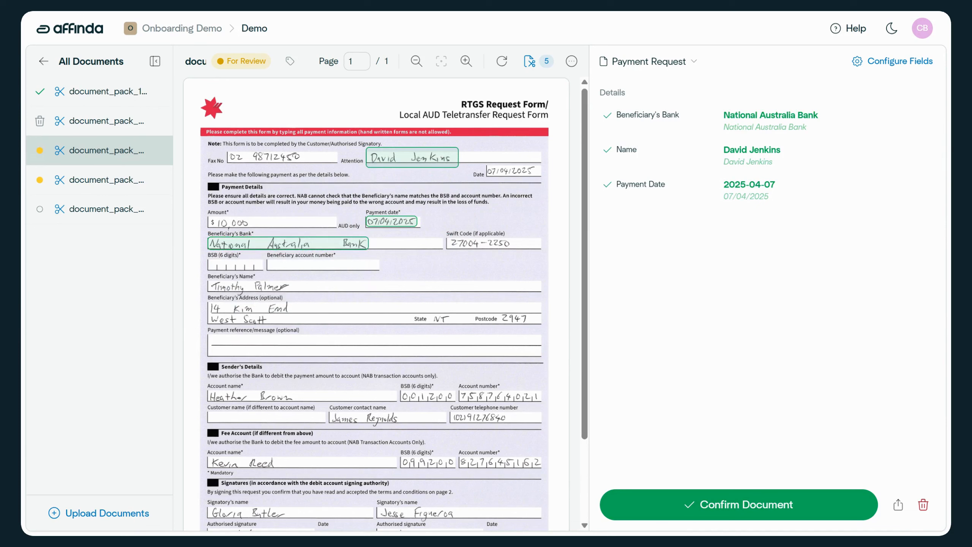
left_click(705, 506)
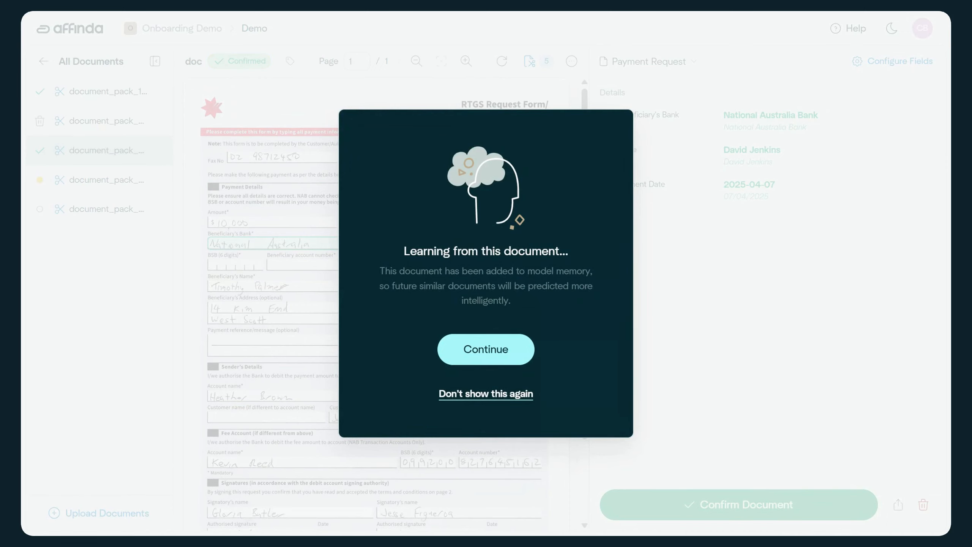
left_click(491, 350)
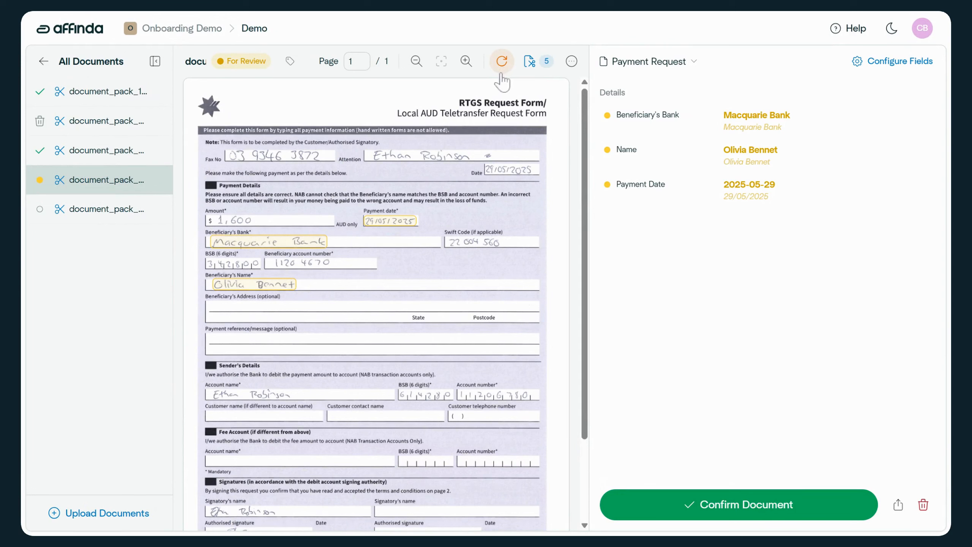
- Re-parse the payment request document_pack_4.pdf with the latest model memory data and confirm the document
mouse_move(505, 68)
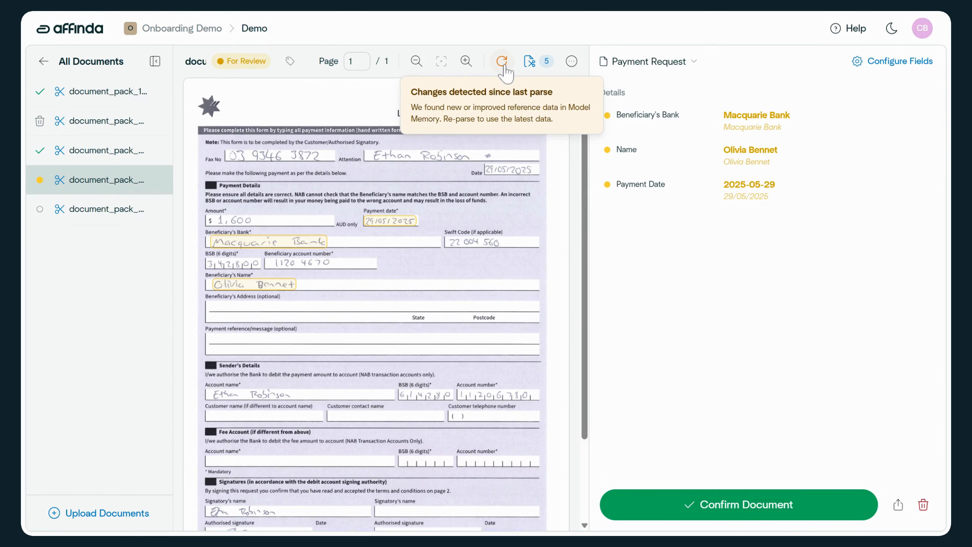
left_click(504, 68)
left_click(611, 330)
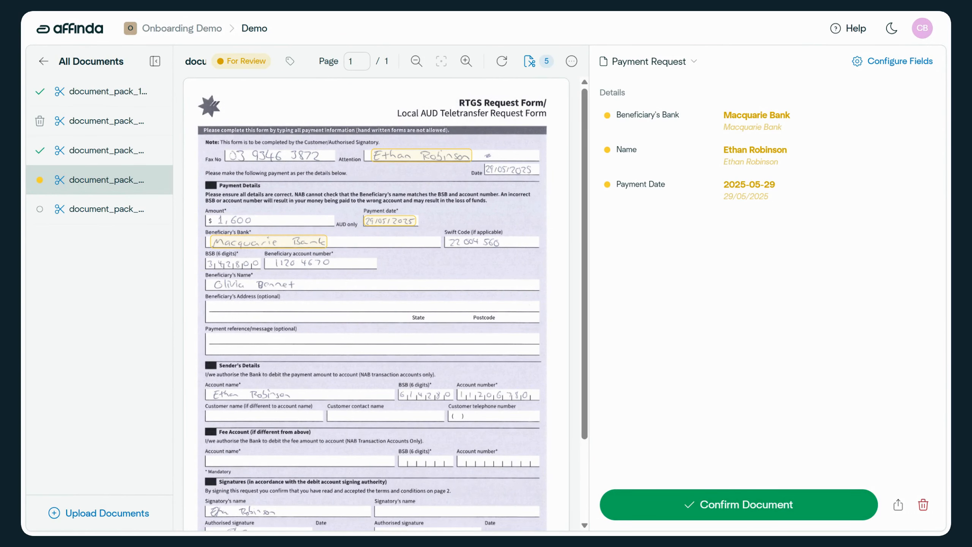
left_click(651, 503)
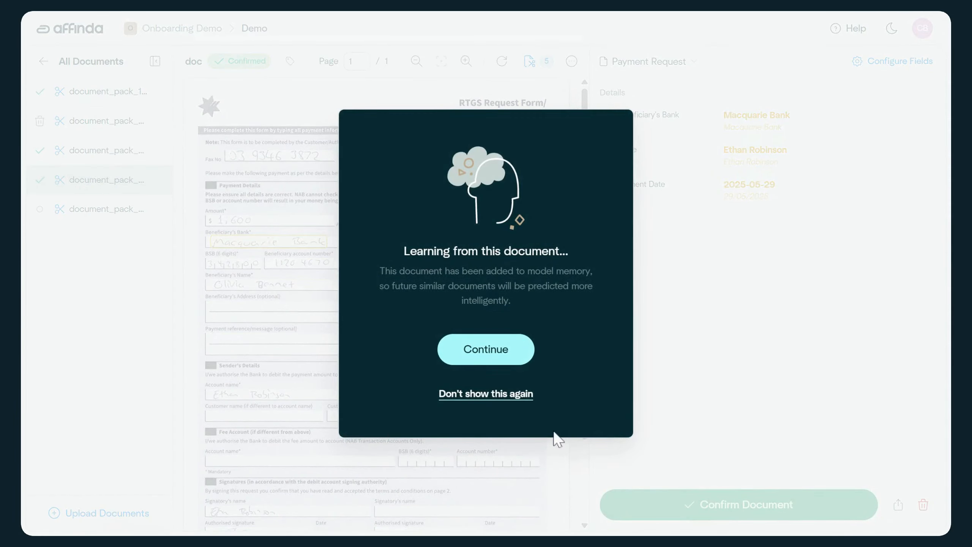
left_click(514, 358)
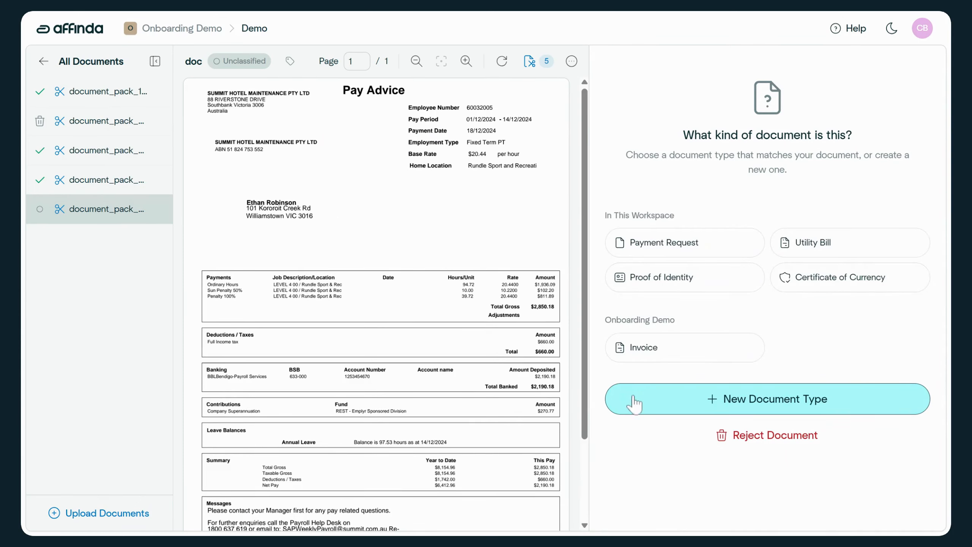
- Create a new document type named Payslip for document_pack_5.pdf and have its extraction fields suggested automatically
left_click(650, 407)
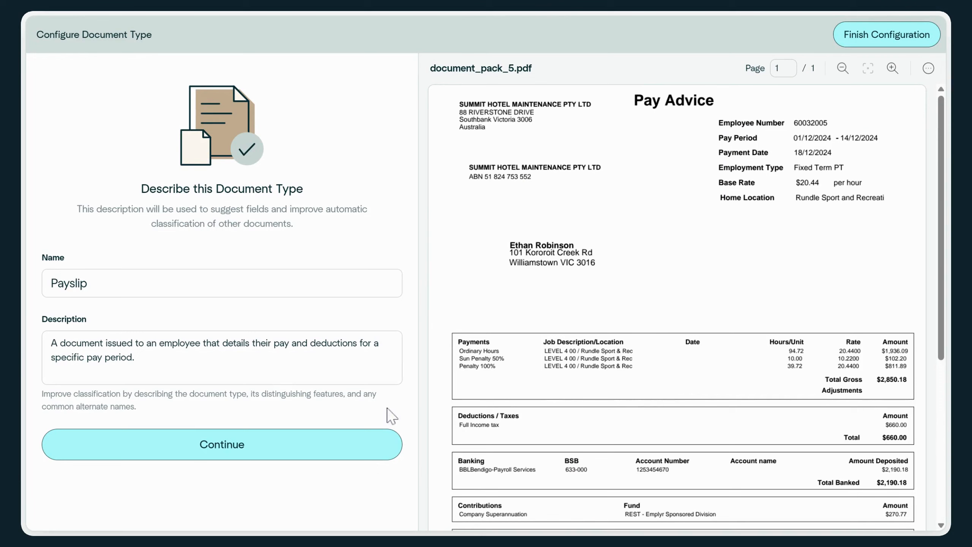
left_click(368, 444)
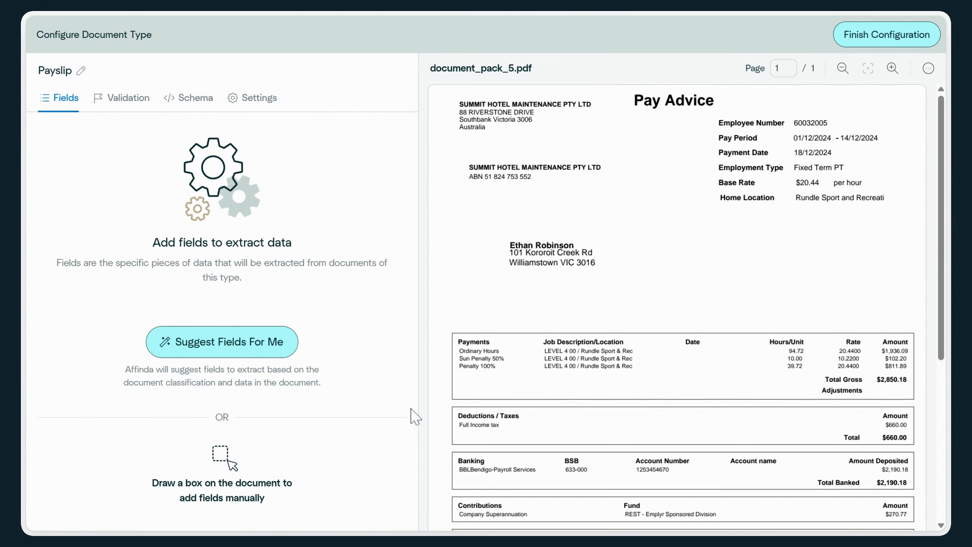
left_click(286, 356)
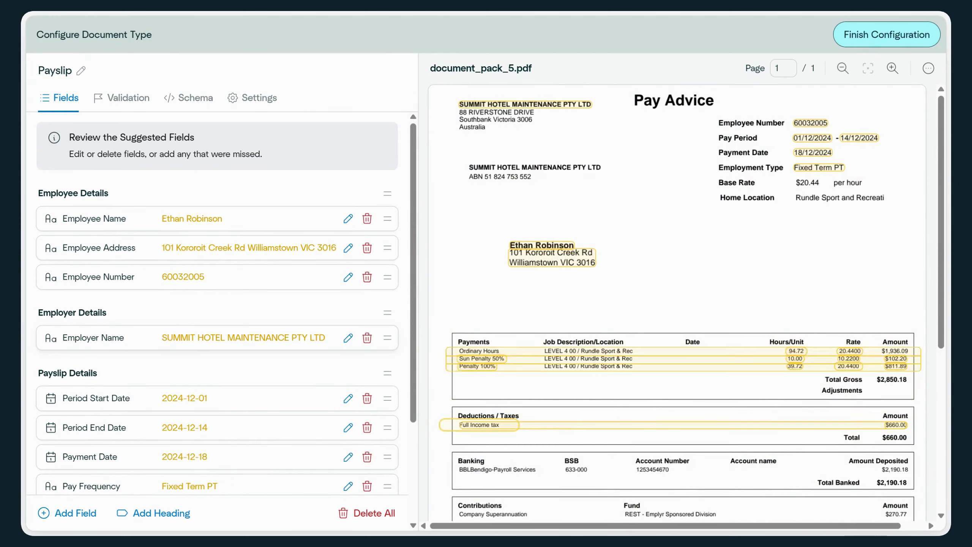
- Delete the suggested Employee Number, Pay Frequency, Period Start Date and Period End Date fields, plus the whole Earnings Breakdown and Deductions Breakdown sections
left_click(367, 277)
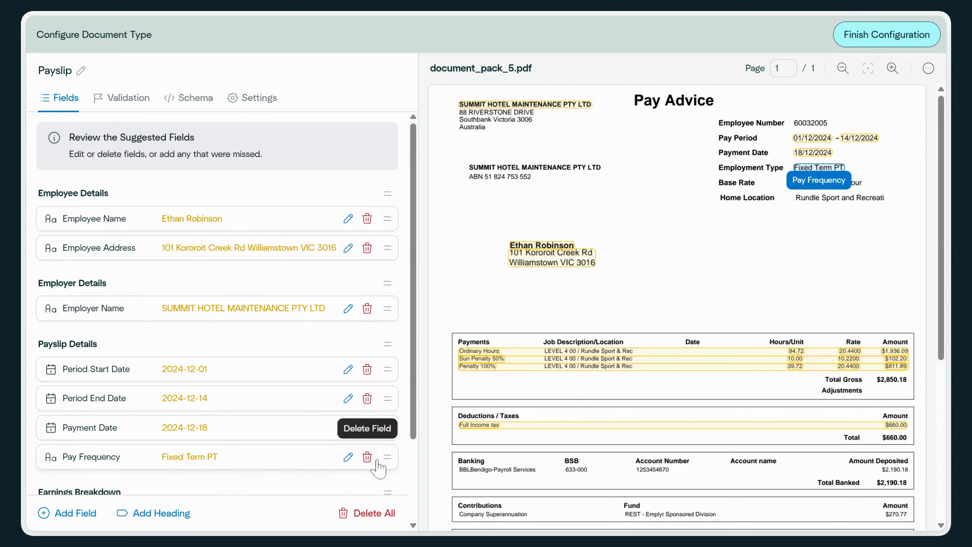
left_click(367, 457)
left_click(367, 397)
left_click(367, 368)
left_click(367, 428)
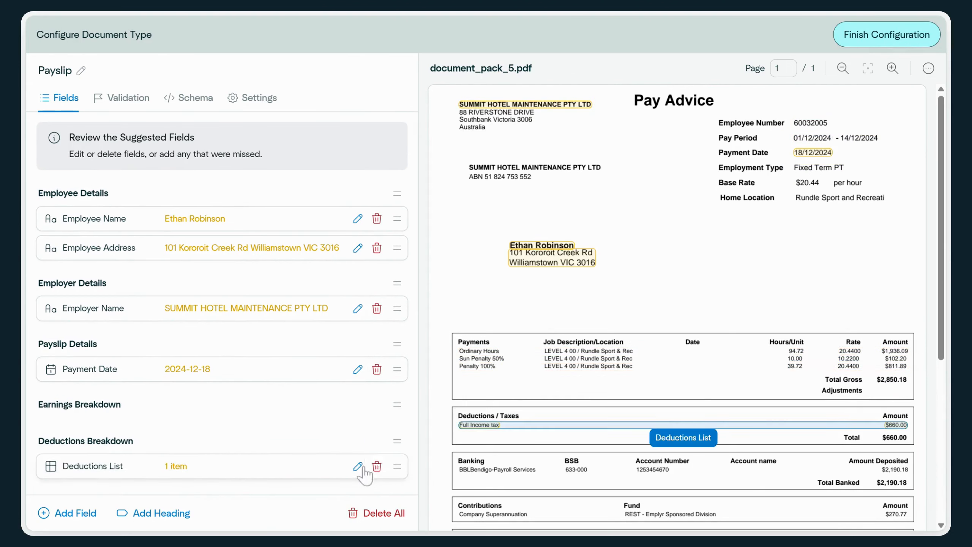
left_click(368, 464)
left_click(368, 439)
left_click(376, 404)
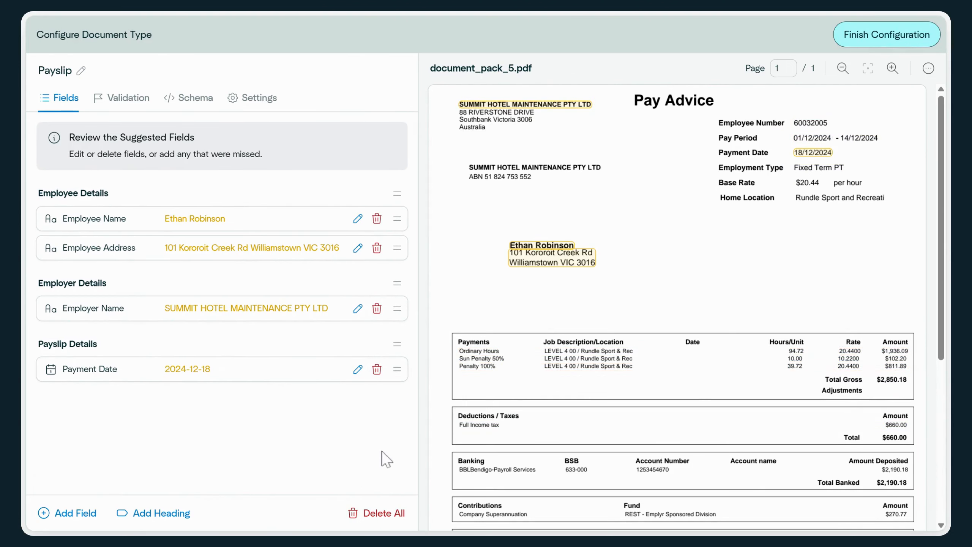
- Add a Total Gross number field by boxing the Total Gross amount under This Pay in the payslip's Summary table
scroll(681, 307, "down", 5)
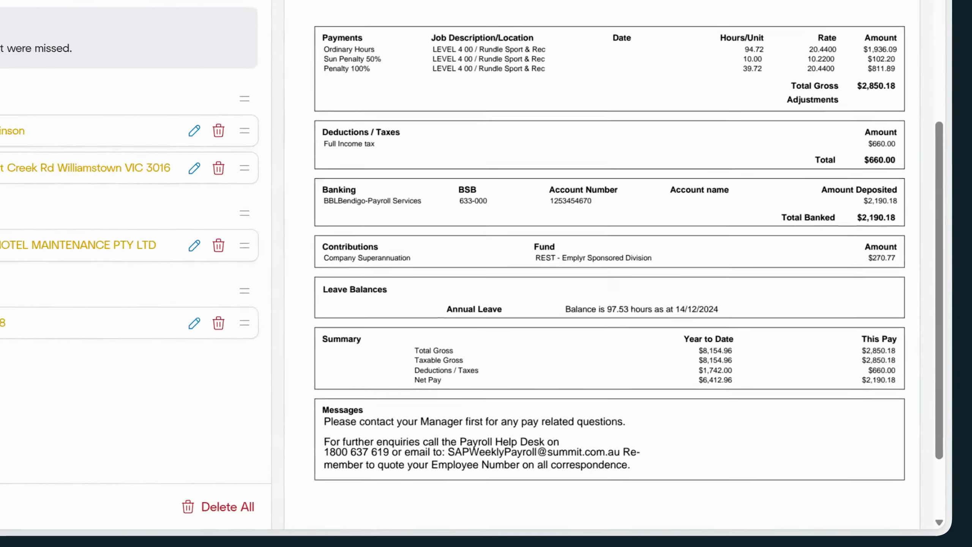
left_click_drag(880, 386, 910, 396)
left_click(900, 414)
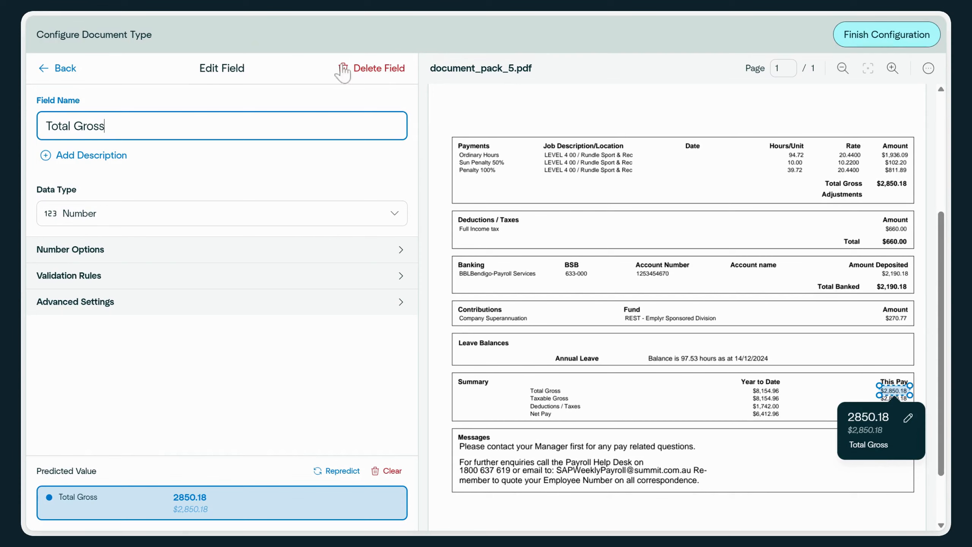
left_click(42, 69)
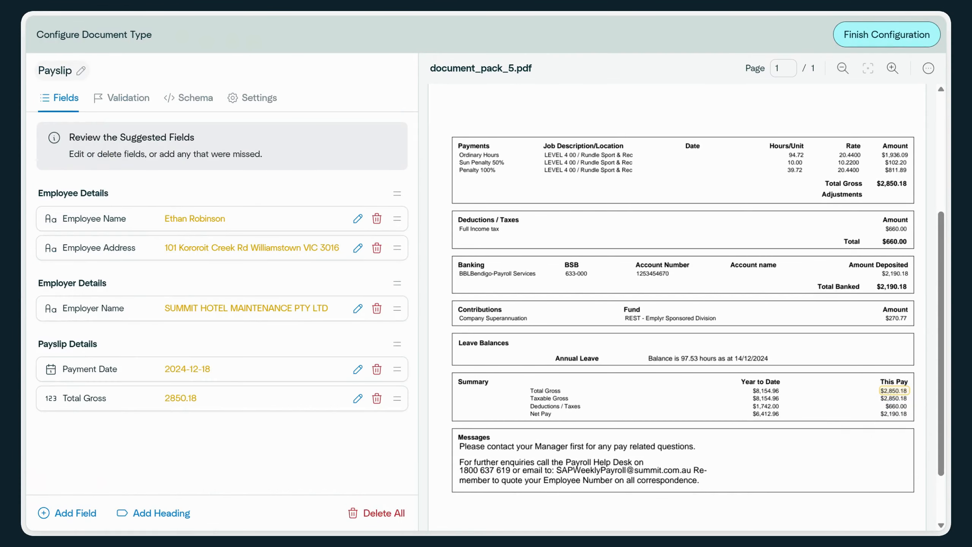
- Generate a validation rule for the Payment Date field with the prompt "Payment Date is from the last 12 months"
left_click(357, 369)
left_click(205, 295)
left_click(129, 364)
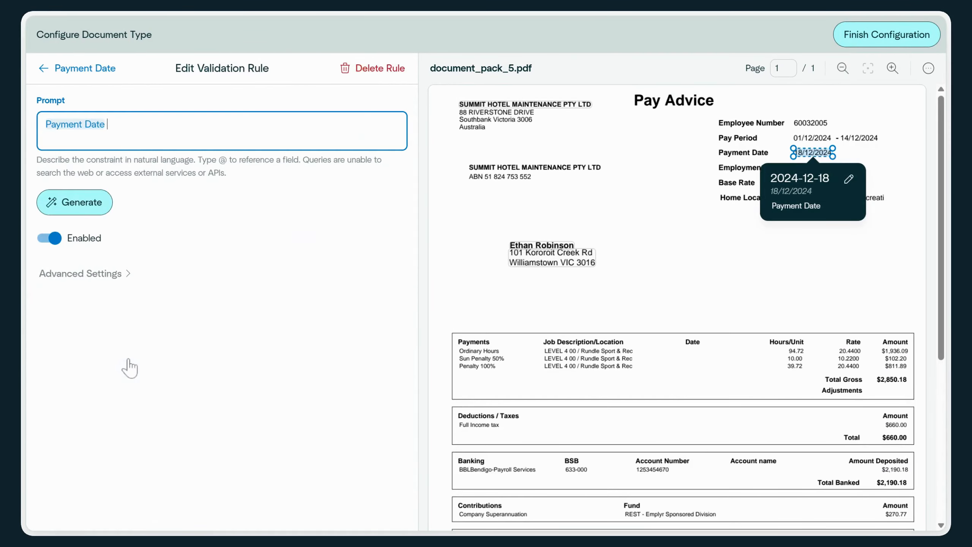
type("is from the last 12 months")
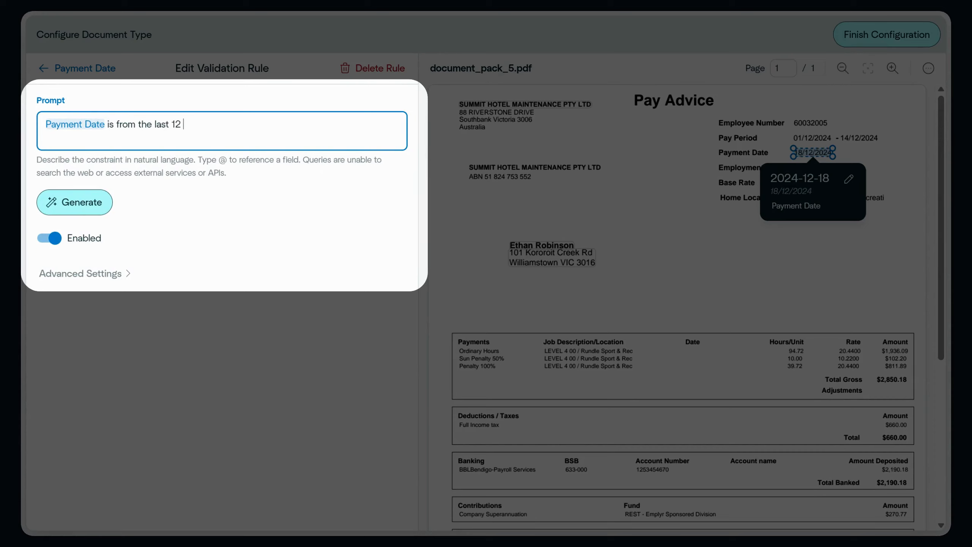
left_click(88, 213)
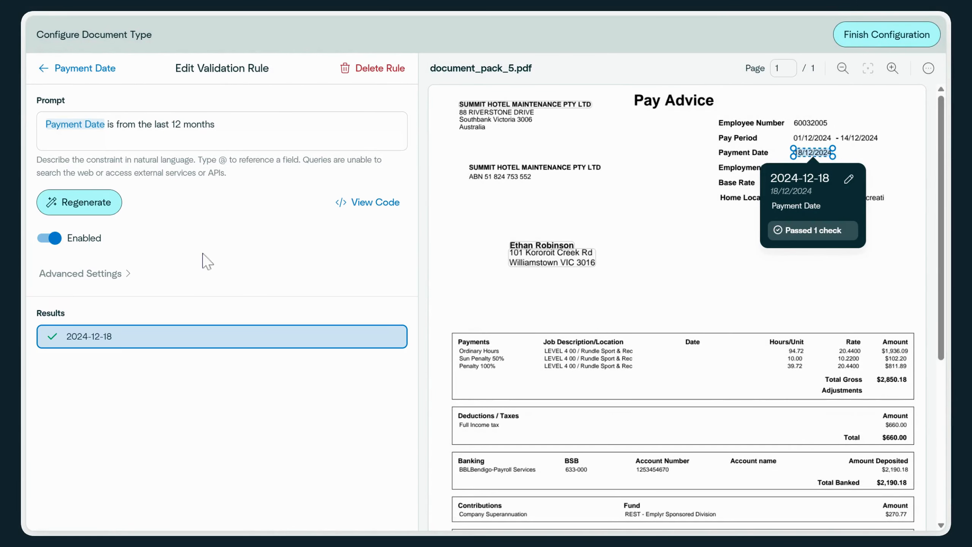
- View the code generated for the Payment Date validation rule and return to the Payslip field list
left_click(344, 209)
scroll(423, 234, "down", 5)
left_click(156, 273)
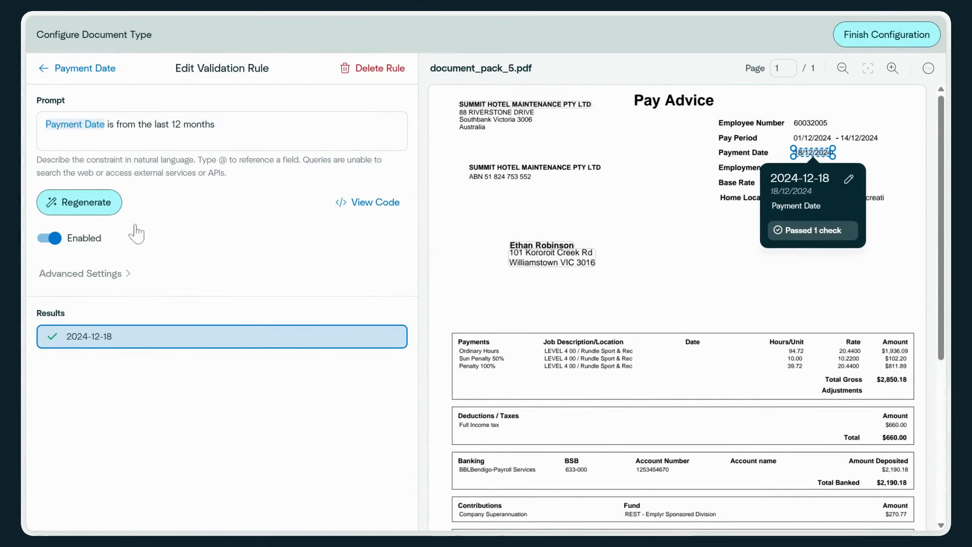
left_click(46, 70)
left_click(44, 72)
- Enable the validation rule that makes the Employee Name field required
left_click(358, 218)
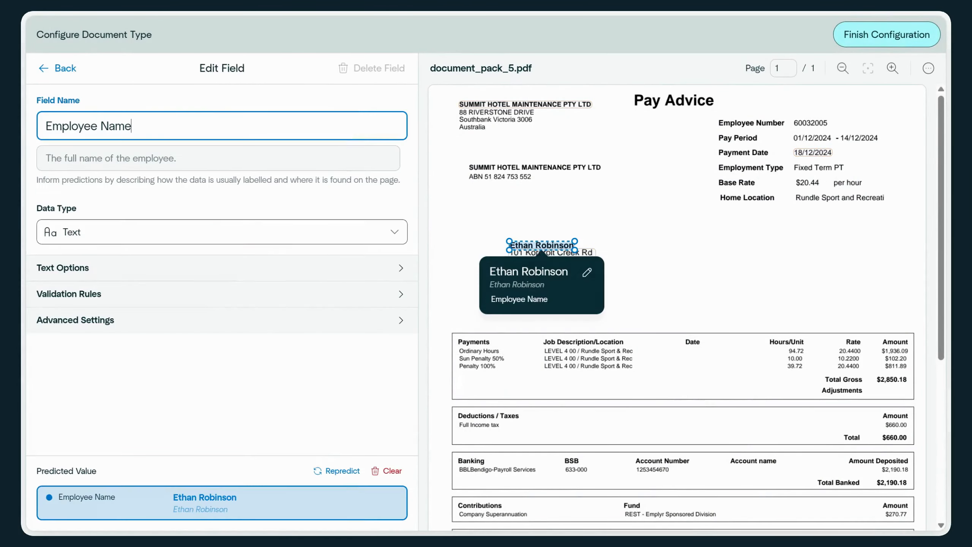
left_click(325, 228)
left_click(390, 329)
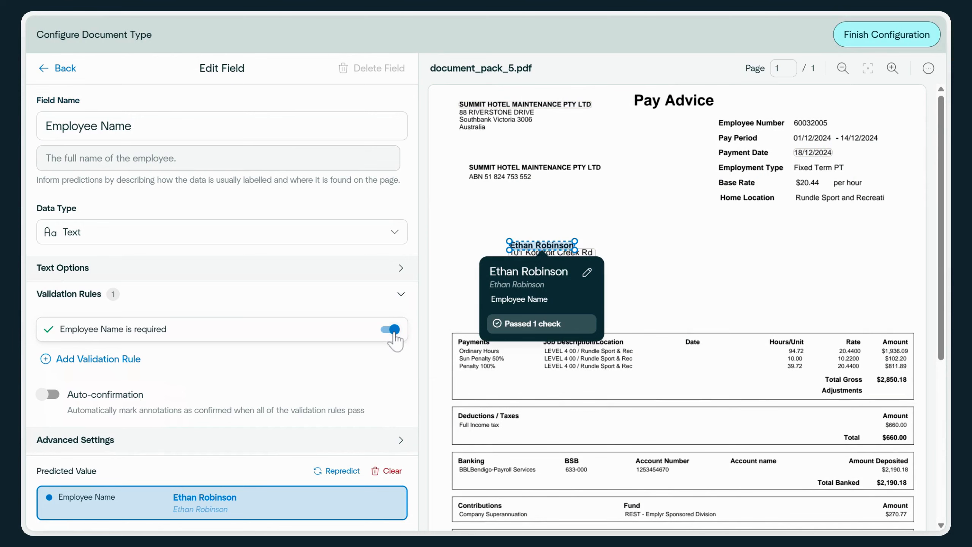
left_click(398, 296)
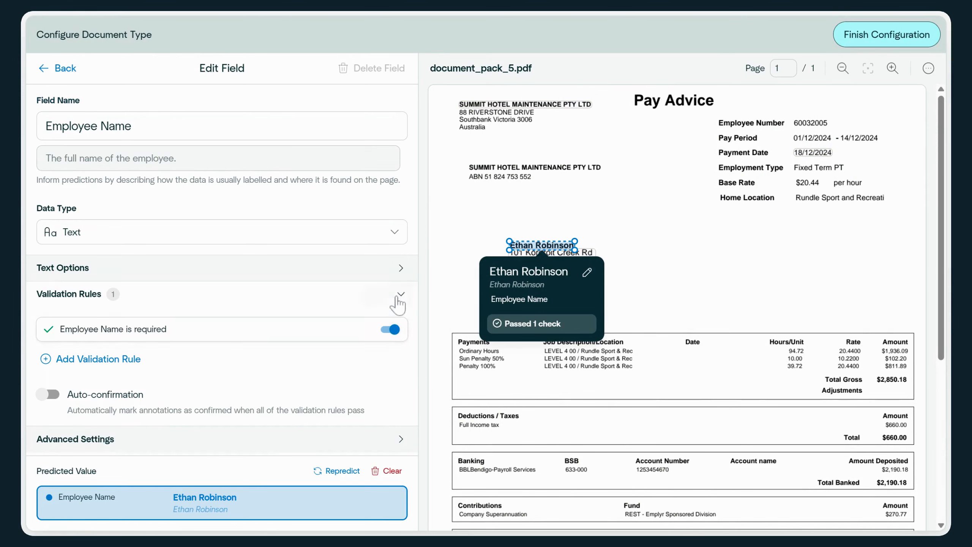
- Apply the text transformation "Return first name initial and then surname" to the Employee Name field and return to the field list
left_click(398, 273)
type("Retu")
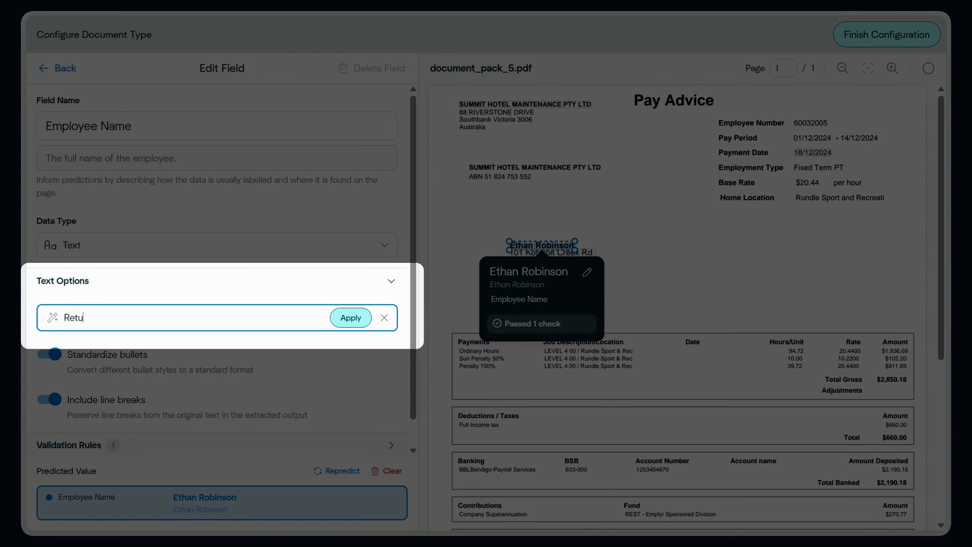
type("rn first name initial and then s")
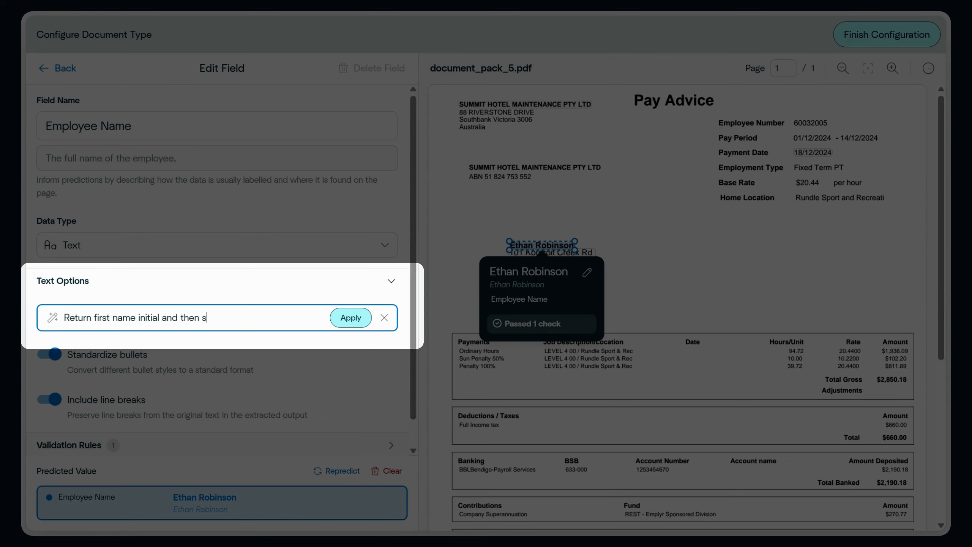
type("urname")
left_click(350, 317)
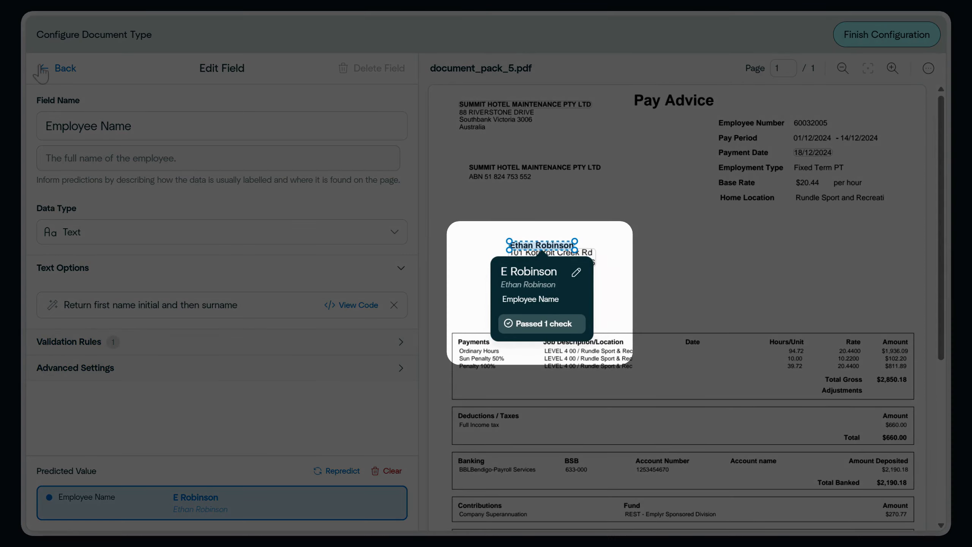
left_click(42, 68)
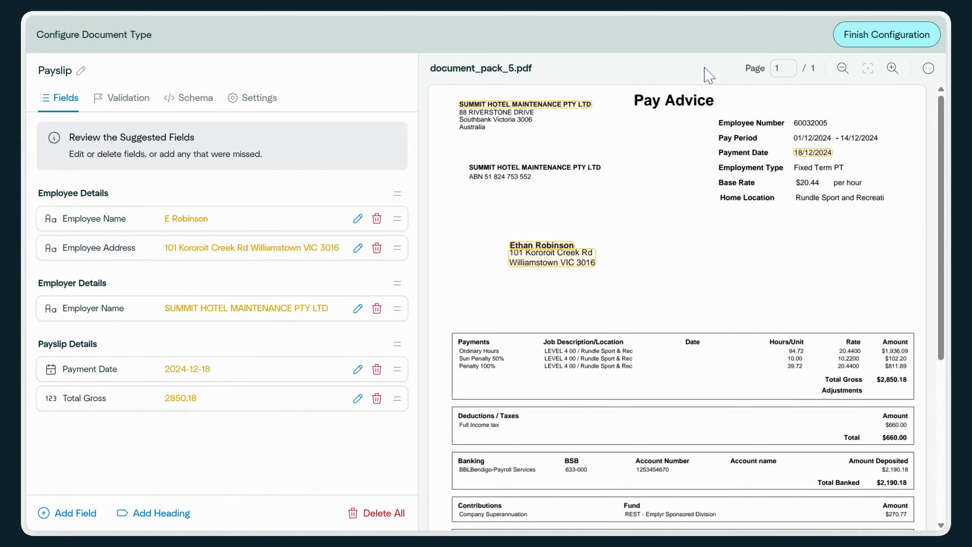
- Finish the Payslip document type configuration and confirm document_pack_5.pdf
left_click(861, 36)
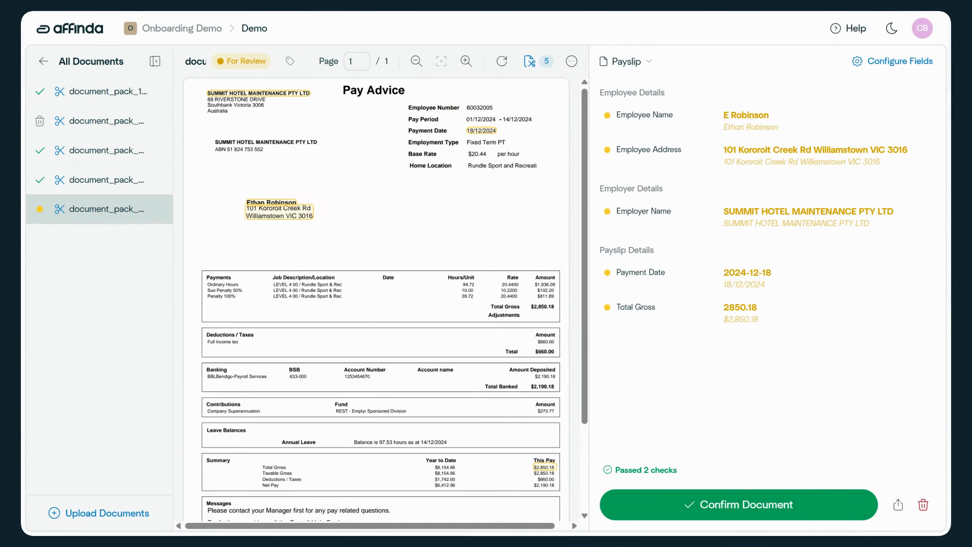
left_click(649, 512)
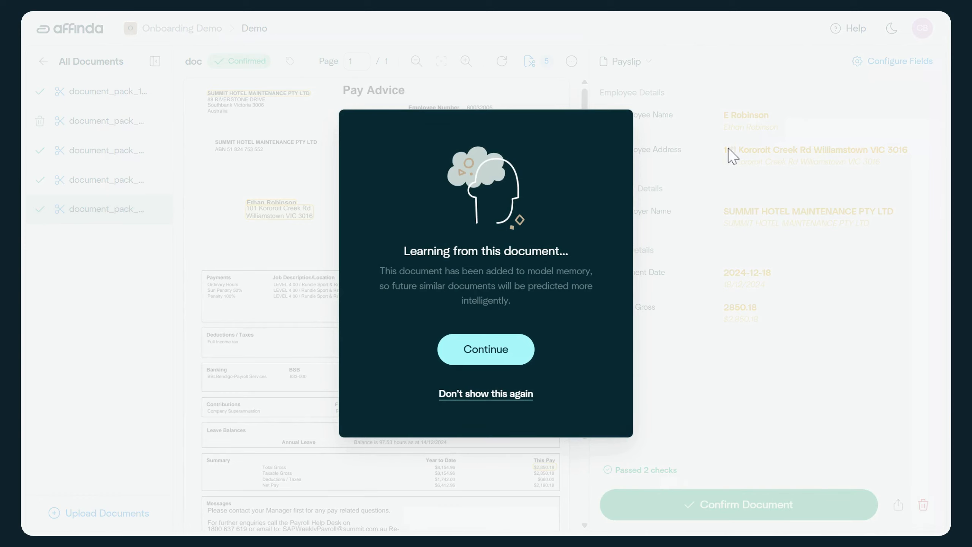
left_click(524, 356)
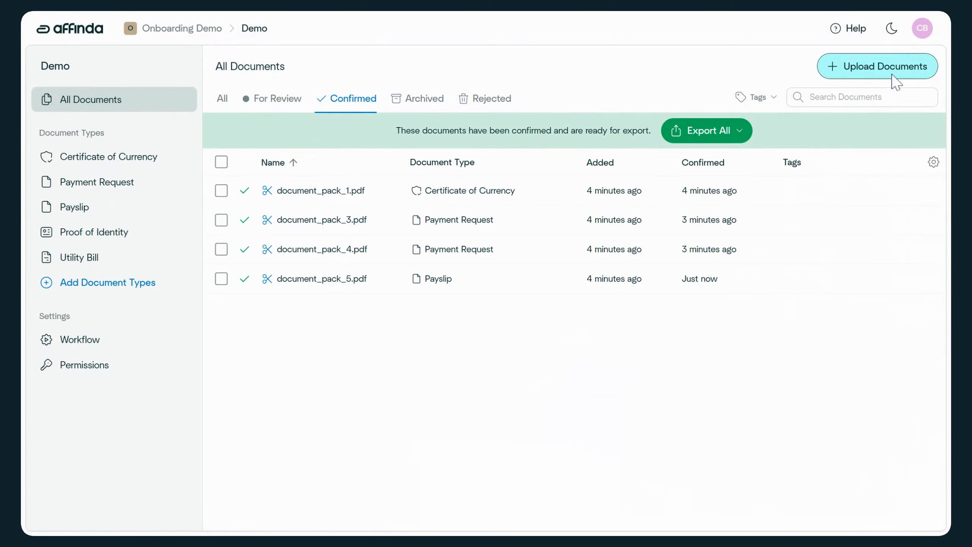